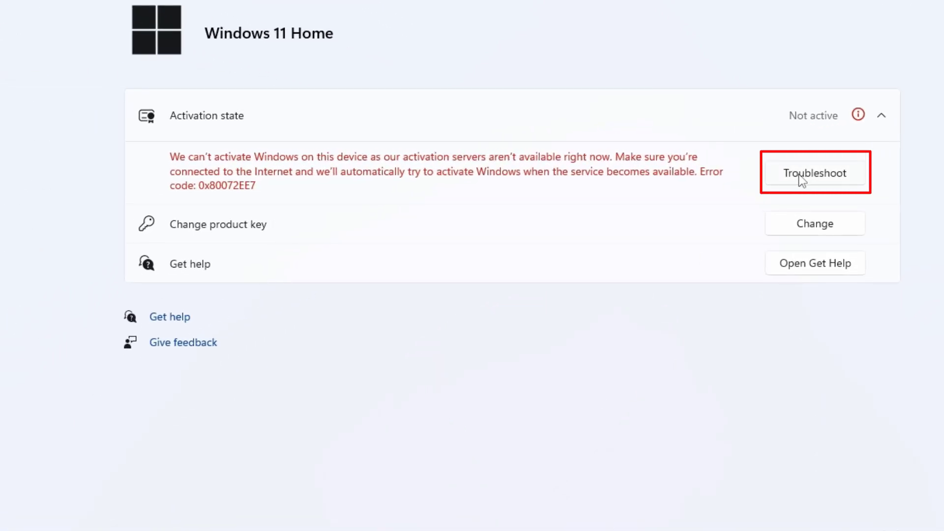
Run the activation troubleshooter, which reports Windows can't be activated, then close Settings
{"action": "left_click", "coordinate": [799, 175]}
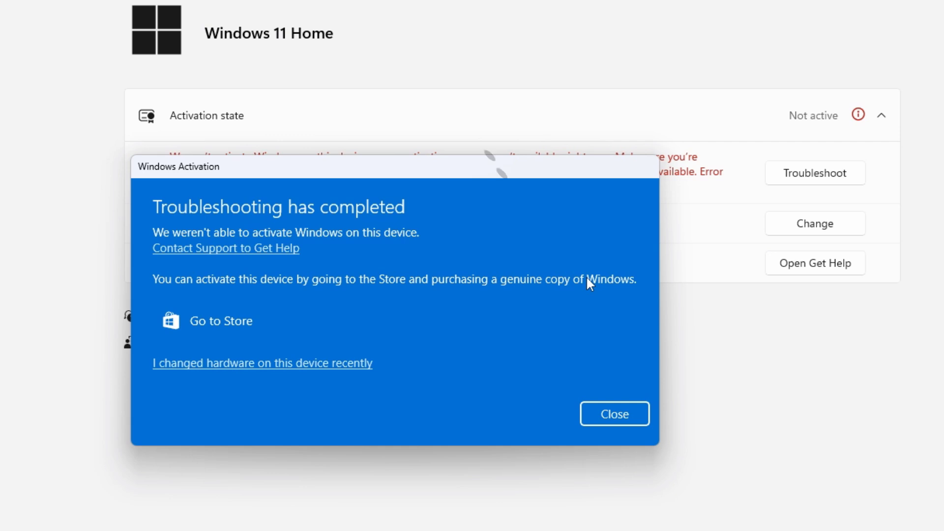
{"action": "left_click", "coordinate": [607, 415]}
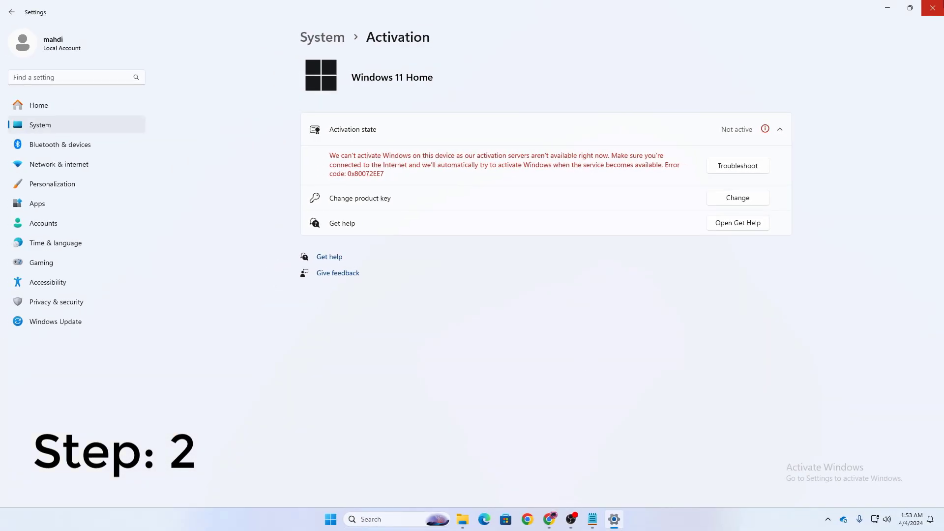
{"action": "left_click", "coordinate": [942, 4]}
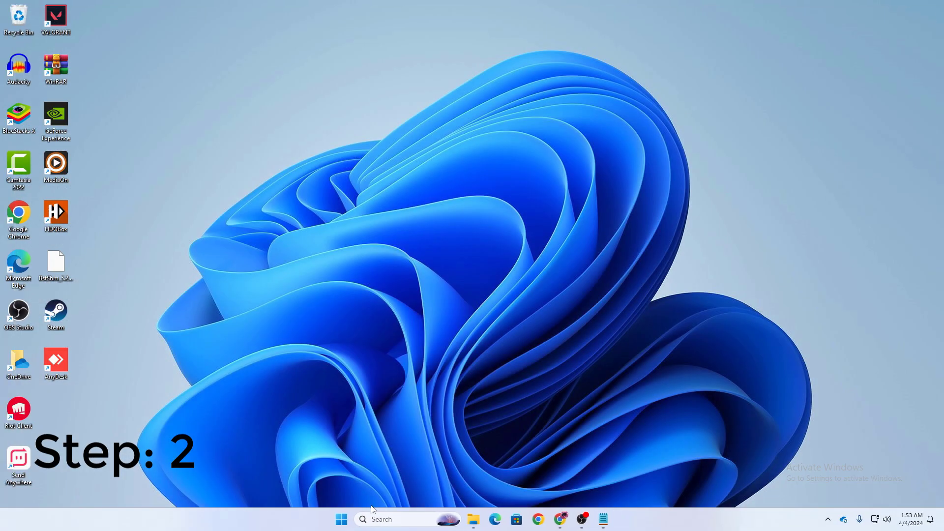
Search for 'cMD' and launch Command Prompt as administrator
{"action": "left_click", "coordinate": [389, 519]}
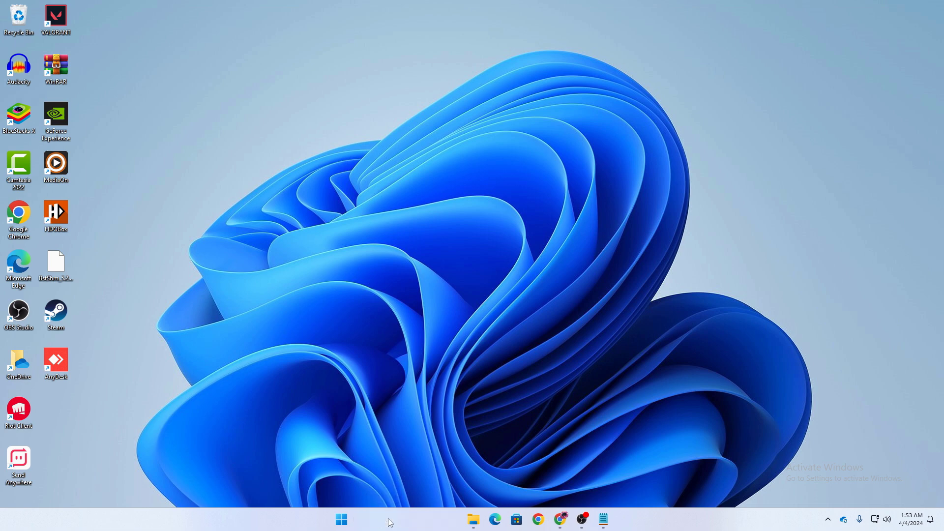
{"action": "type", "text": "cMD"}
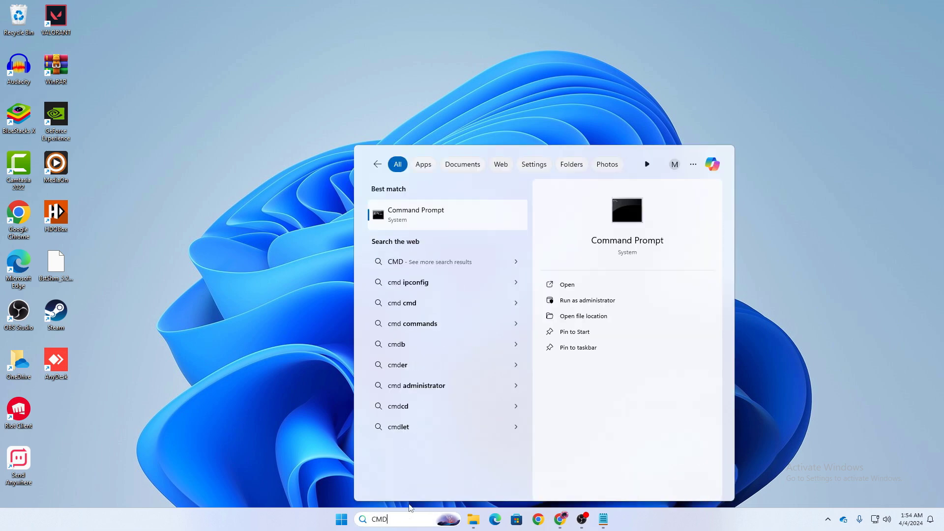
{"action": "right_click", "coordinate": [448, 222]}
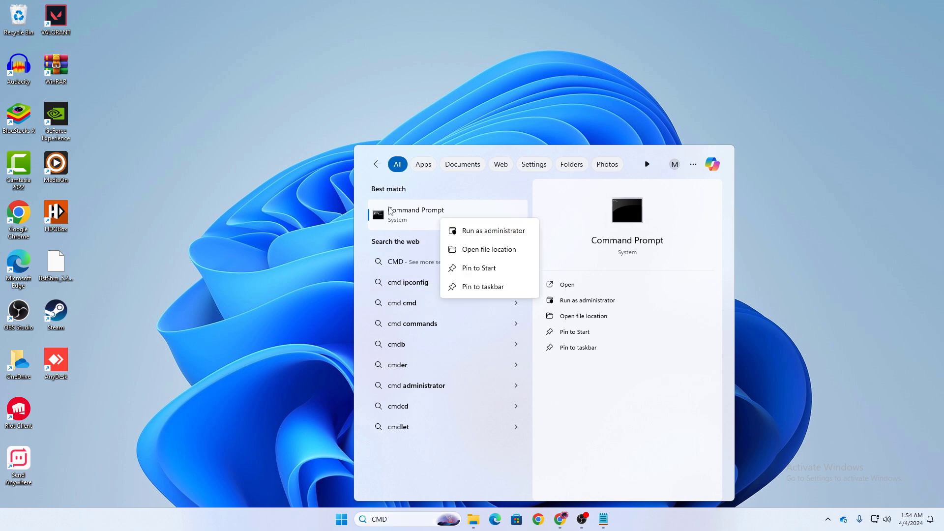
{"action": "left_click", "coordinate": [486, 232]}
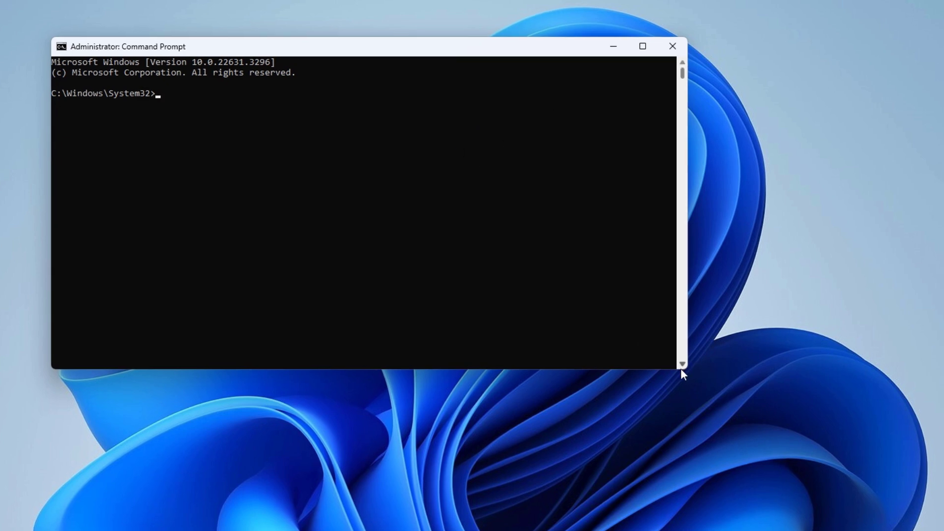
Enlarge the console, then paste sfc/scannow from the notes and run it
{"action": "left_click_drag", "start_coordinate": [677, 372], "coordinate": [703, 441]}
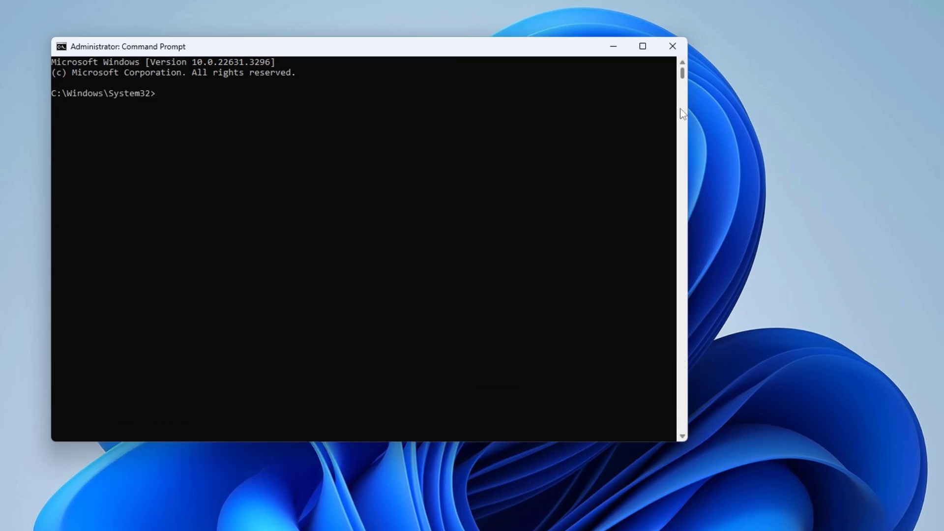
{"action": "left_click_drag", "start_coordinate": [688, 110], "coordinate": [793, 207]}
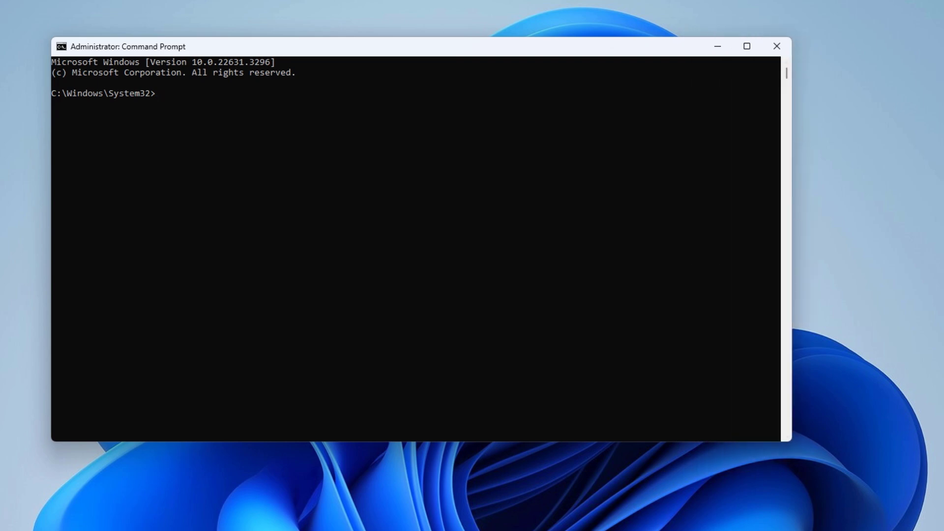
{"action": "key", "text": "alt+Tab"}
{"action": "left_click_drag", "start_coordinate": [243, 101], "coordinate": [347, 100]}
{"action": "right_click", "coordinate": [324, 116]}
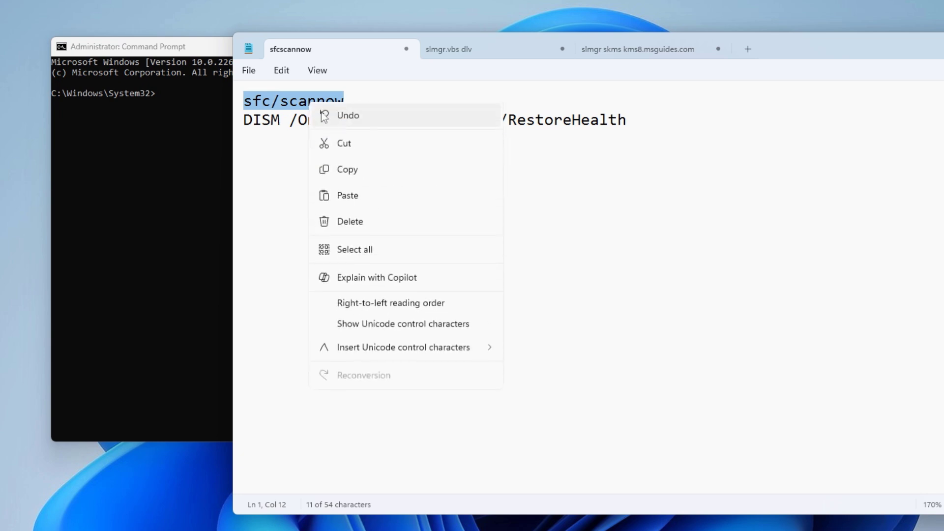
{"action": "left_click", "coordinate": [338, 169]}
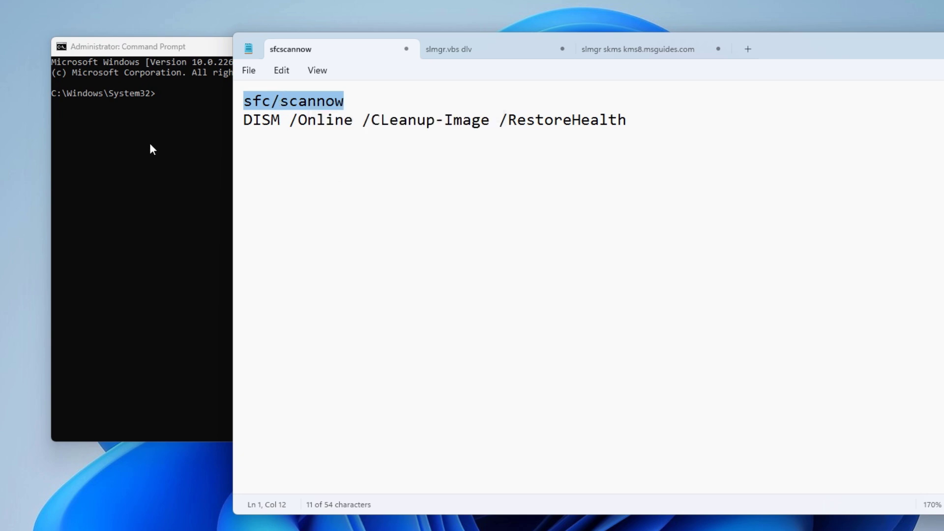
{"action": "left_click", "coordinate": [154, 103]}
{"action": "left_click", "coordinate": [161, 96]}
{"action": "key", "text": "ctrl+v"}
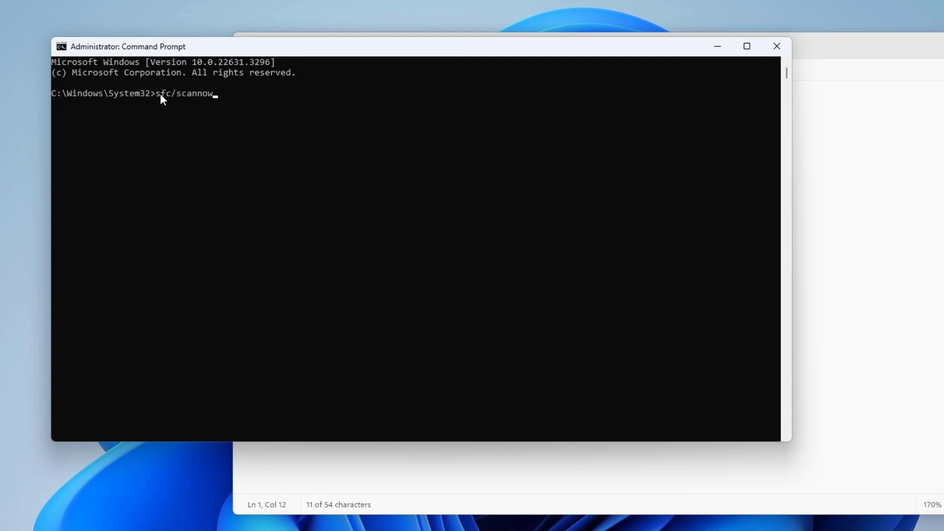
{"action": "key", "text": "Return"}
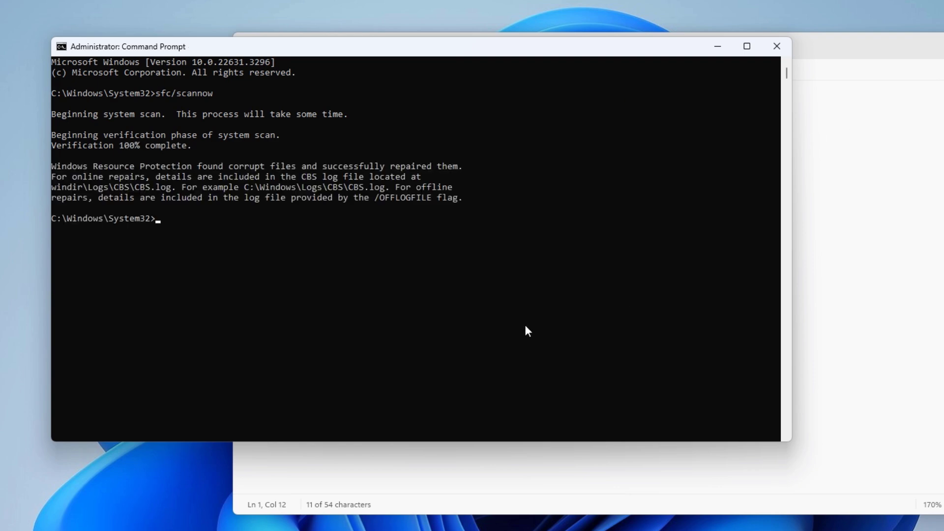
Copy DISM /Online /Cleanup-Image /RestoreHealth from the notes and run it in the console
{"action": "left_click", "coordinate": [864, 219]}
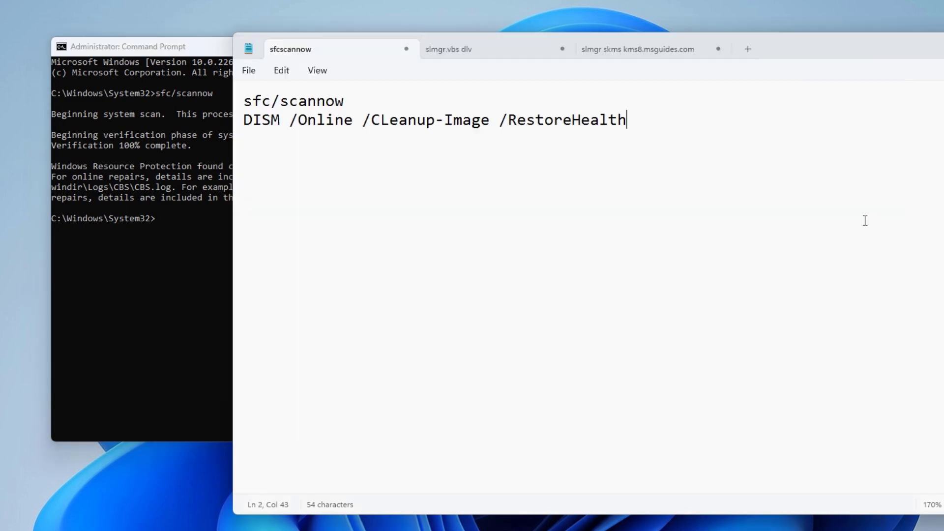
{"action": "triple_click", "coordinate": [259, 139]}
{"action": "right_click", "coordinate": [282, 126]}
{"action": "left_click", "coordinate": [327, 191]}
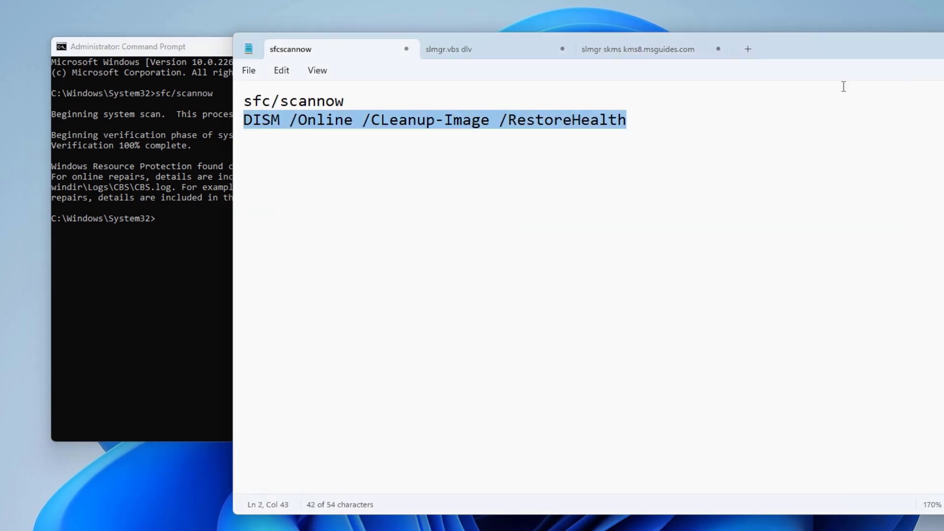
{"action": "key", "text": "alt+Tab"}
{"action": "left_click", "coordinate": [153, 230]}
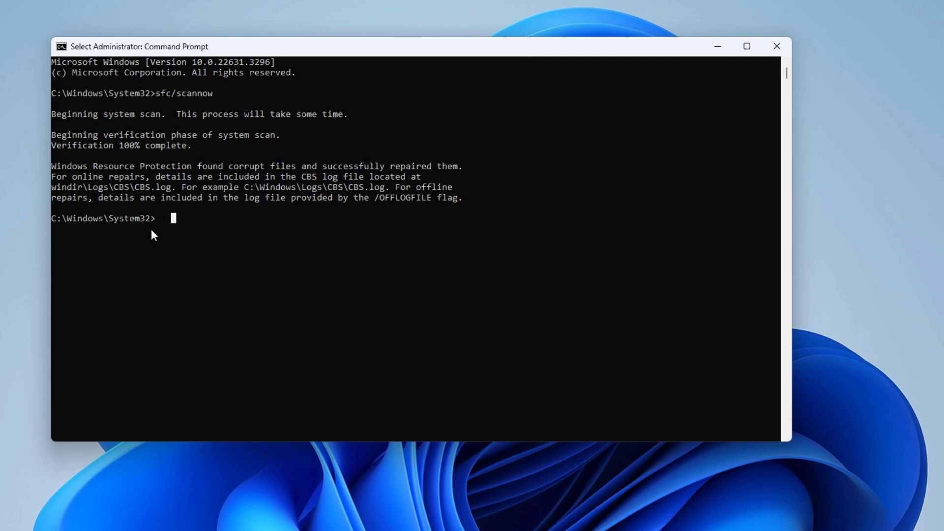
{"action": "right_click", "coordinate": [109, 266]}
{"action": "key", "text": "Return"}
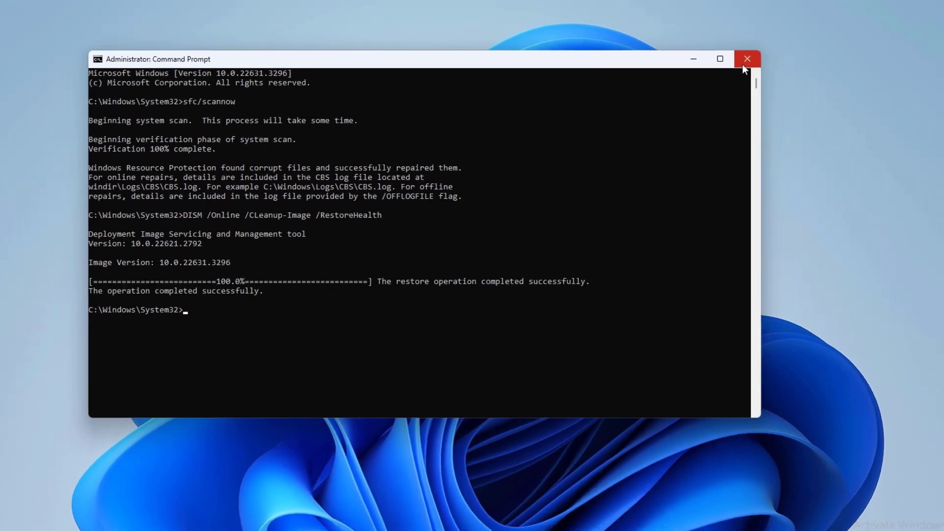
Close the console and relaunch Command Prompt as administrator from Search's Recent list
{"action": "left_click", "coordinate": [777, 47]}
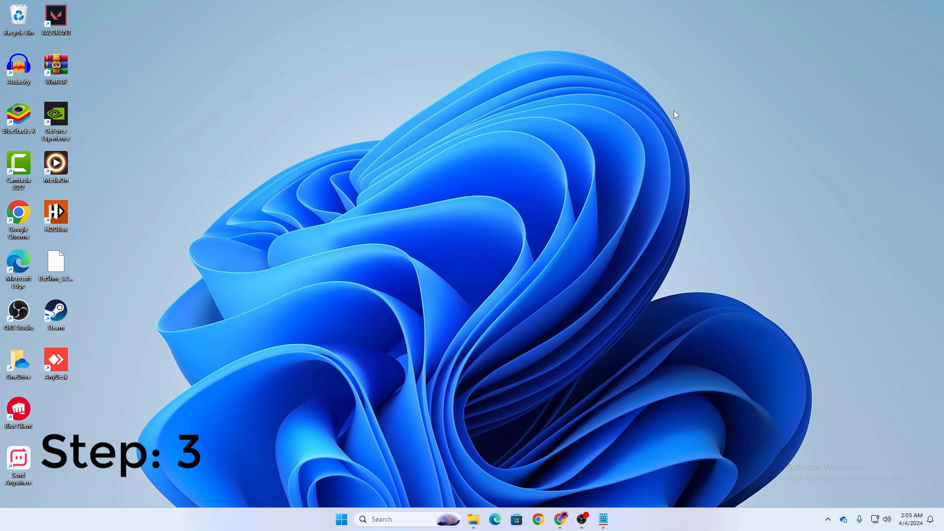
{"action": "left_click", "coordinate": [388, 520]}
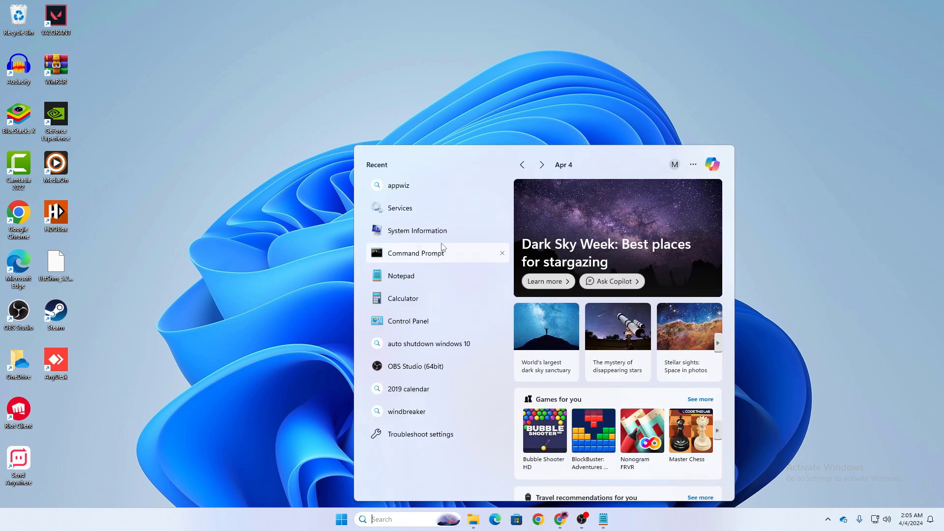
{"action": "right_click", "coordinate": [391, 258]}
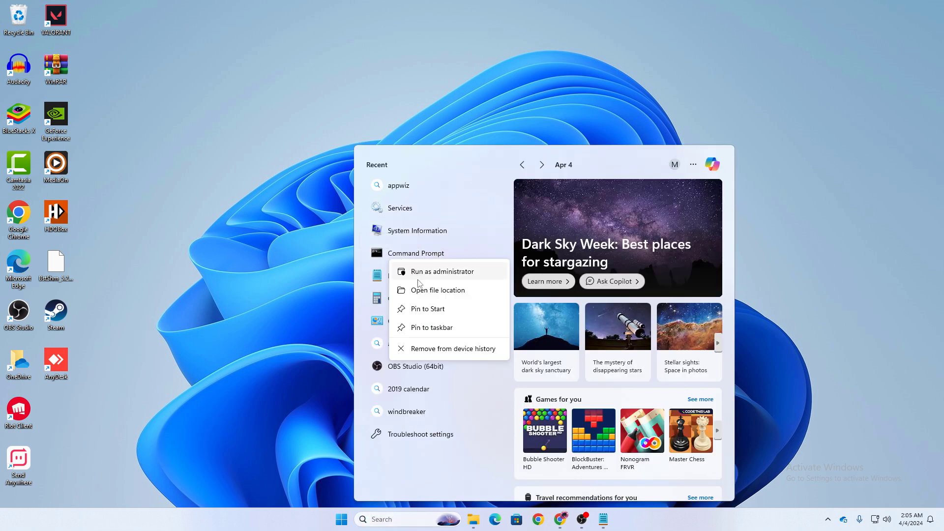
{"action": "left_click", "coordinate": [432, 271]}
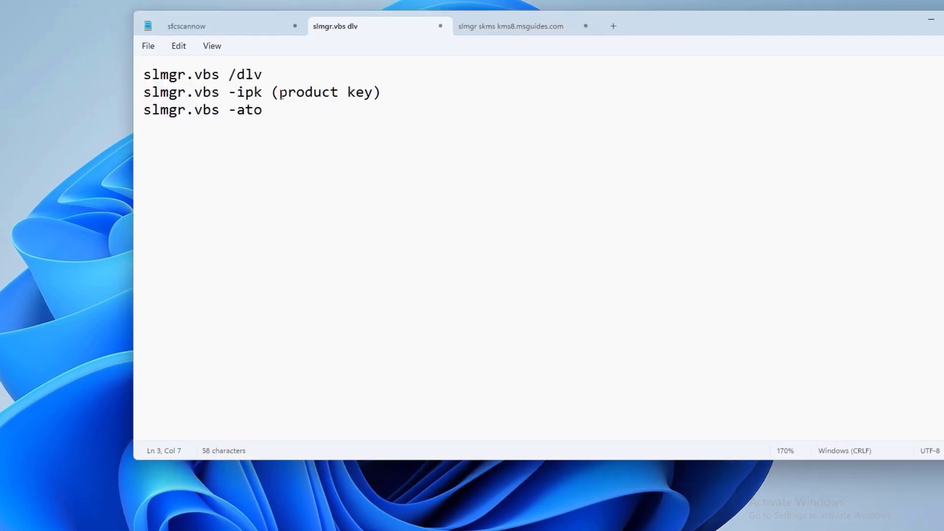
Copy and run slmgr.vbs /dlv, then dismiss its Notification-status licence report
{"action": "left_click", "coordinate": [264, 73]}
{"action": "left_click_drag", "start_coordinate": [266, 74], "coordinate": [142, 76]}
{"action": "right_click", "coordinate": [161, 77]}
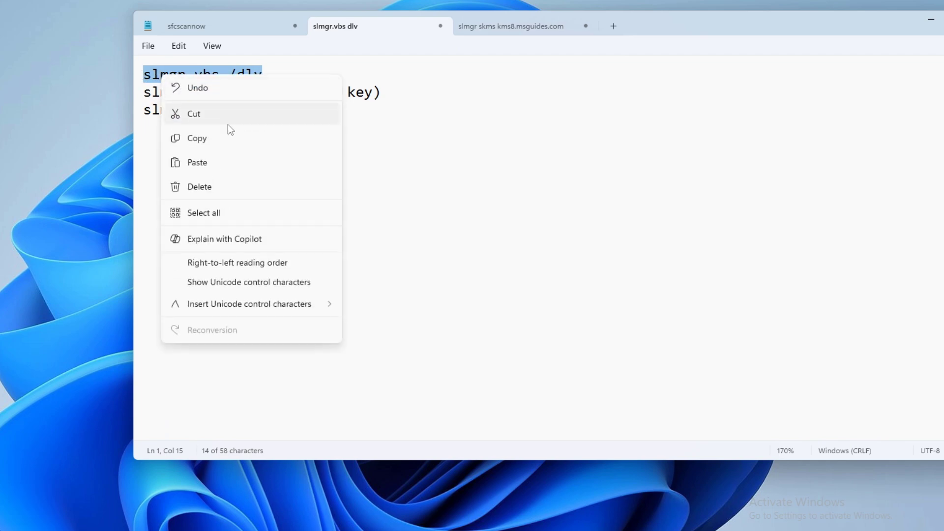
{"action": "left_click", "coordinate": [170, 138]}
{"action": "left_click", "coordinate": [931, 19]}
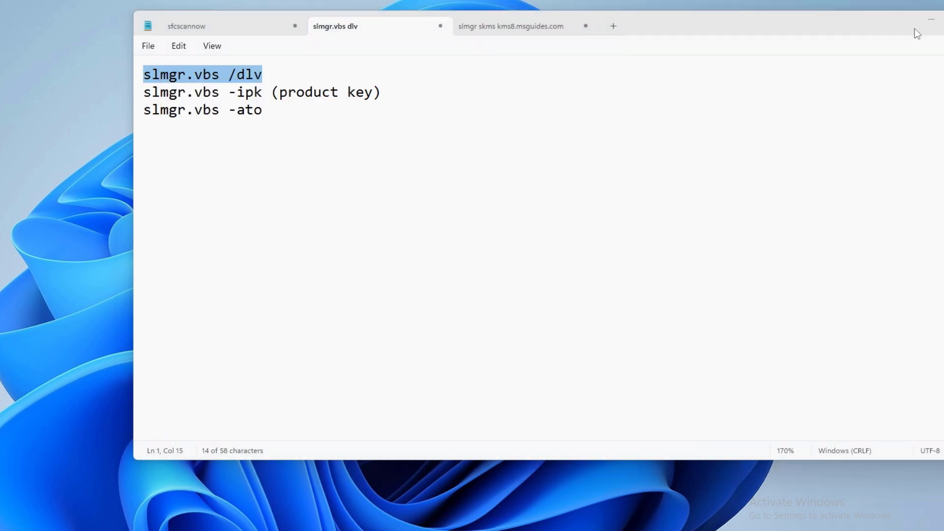
{"action": "key", "text": "ctrl+v"}
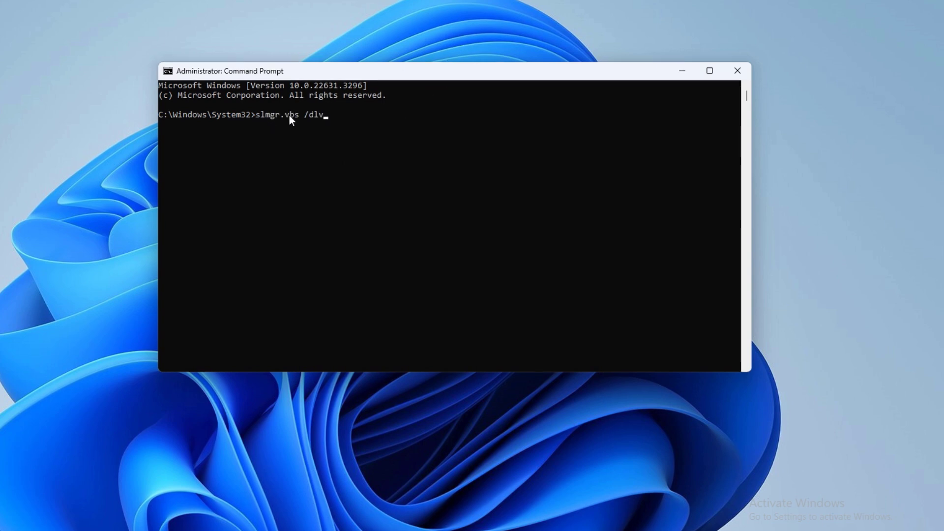
{"action": "key", "text": "Return"}
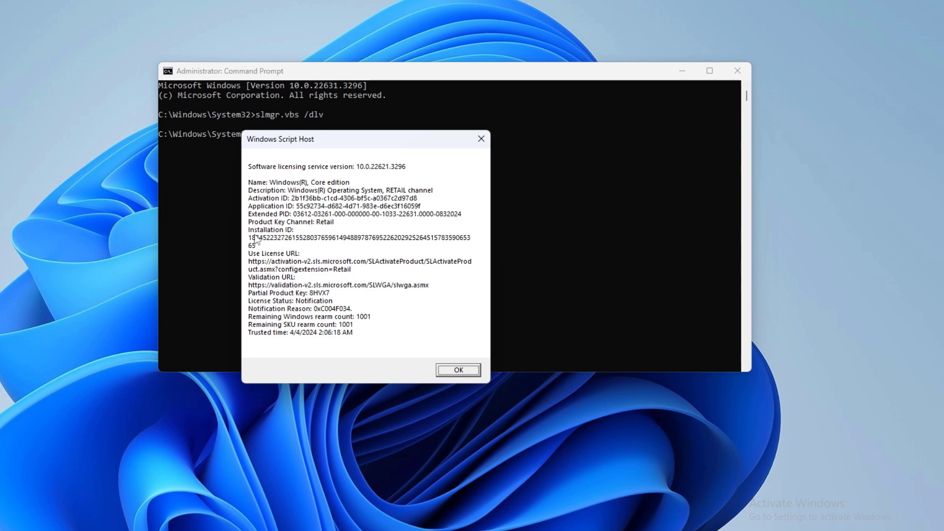
{"action": "left_click", "coordinate": [459, 368]}
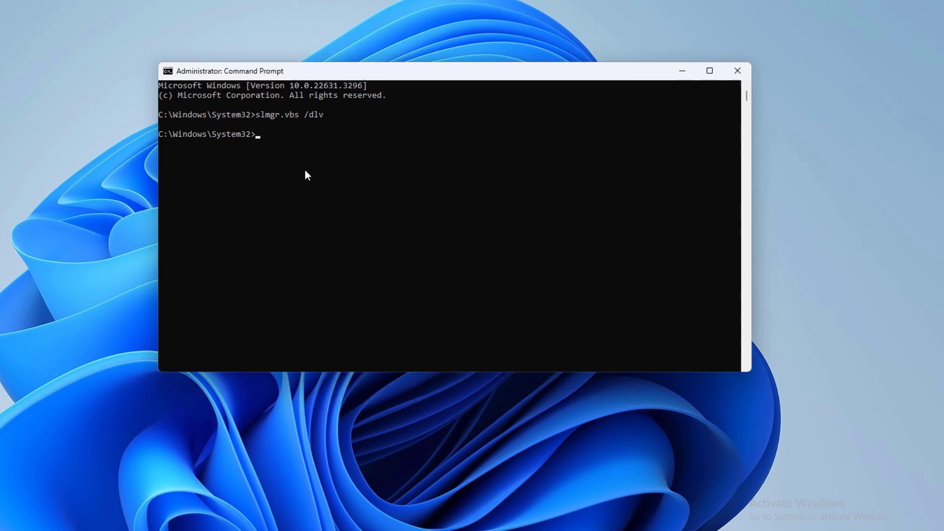
Run slmgr.vbs -ipk without a key and dismiss the missing product key error
{"action": "key", "text": "alt+Tab"}
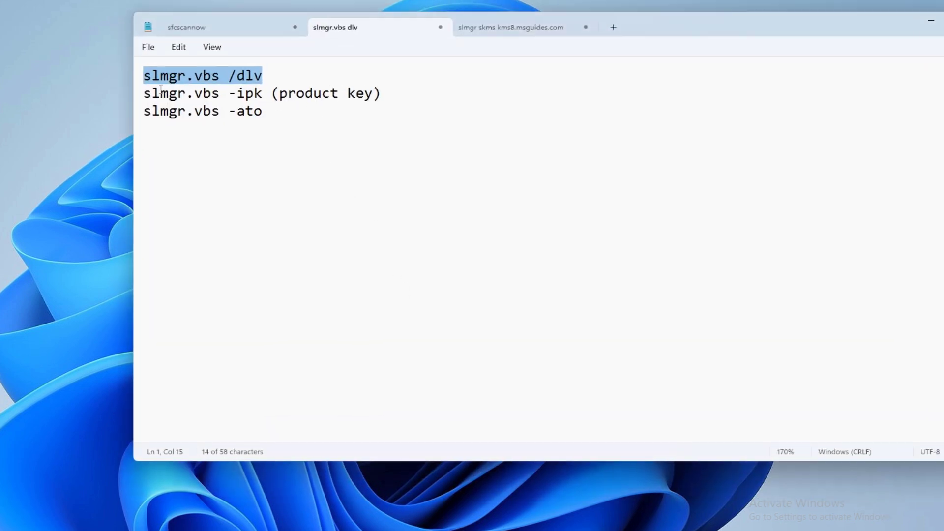
{"action": "left_click_drag", "start_coordinate": [144, 94], "coordinate": [263, 94]}
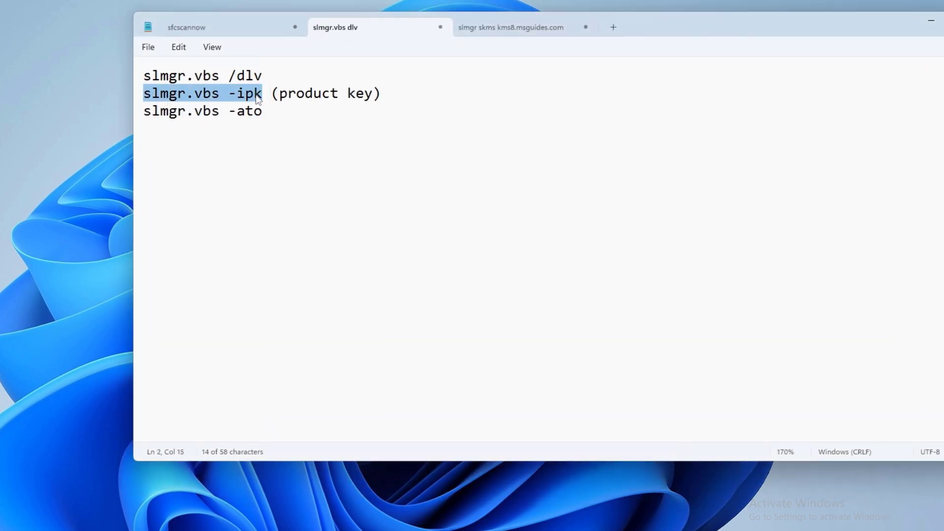
{"action": "right_click", "coordinate": [261, 95]}
{"action": "left_click", "coordinate": [286, 157]}
{"action": "left_click", "coordinate": [931, 20]}
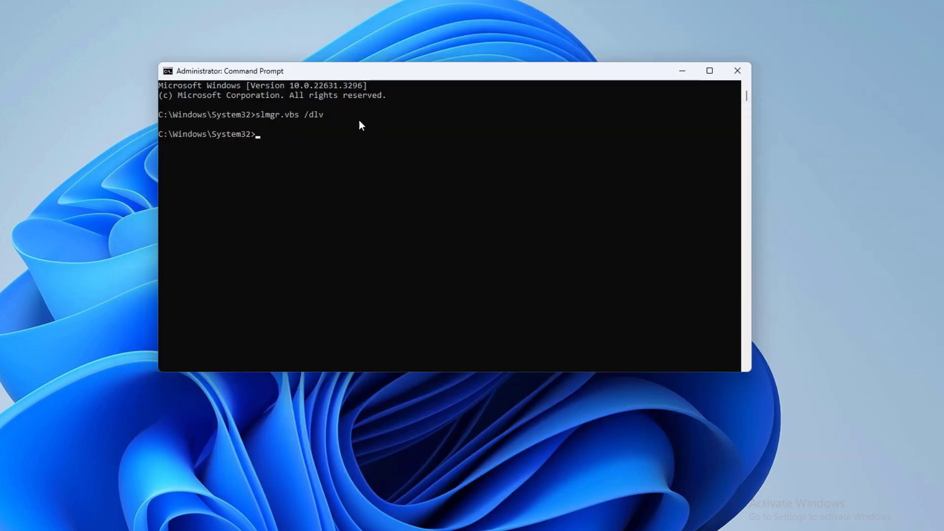
{"action": "right_click", "coordinate": [308, 132]}
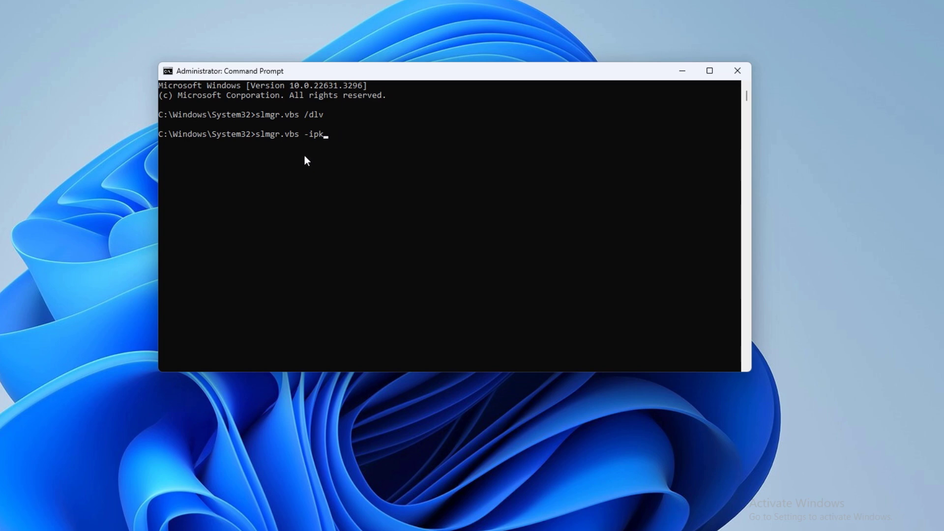
{"action": "key", "text": "Return"}
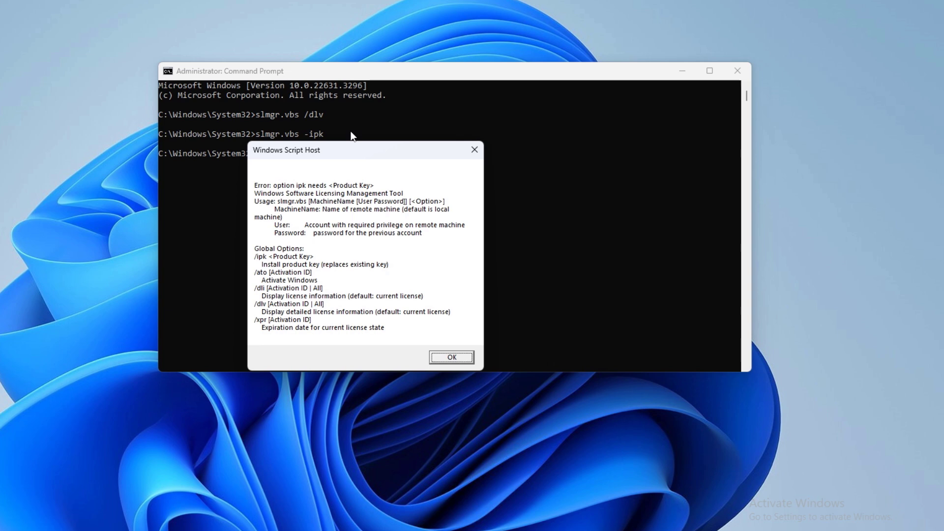
{"action": "left_click", "coordinate": [474, 149]}
Run slmgr.vbs -ato from the notes and dismiss its 0x803F7001 activation error
{"action": "key", "text": "alt+Tab"}
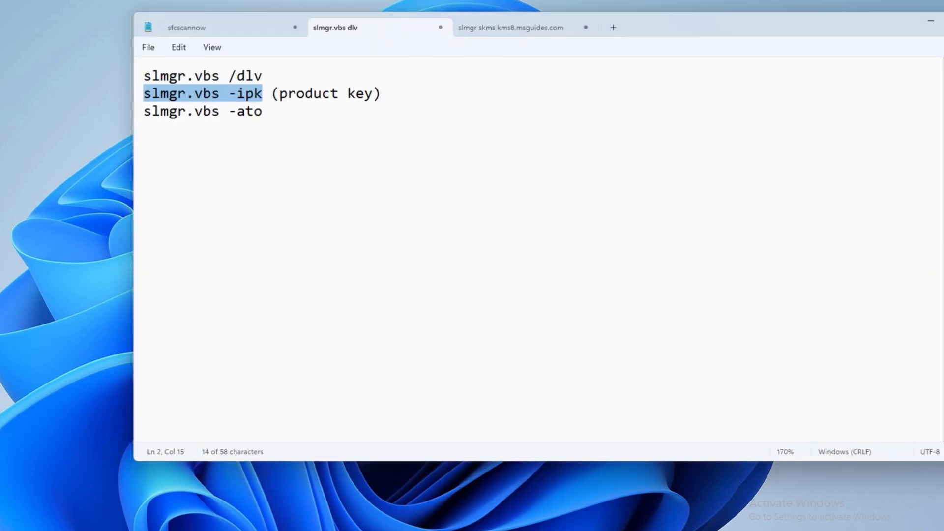
{"action": "left_click_drag", "start_coordinate": [268, 114], "coordinate": [143, 112]}
{"action": "right_click", "coordinate": [150, 110]}
{"action": "left_click", "coordinate": [186, 177]}
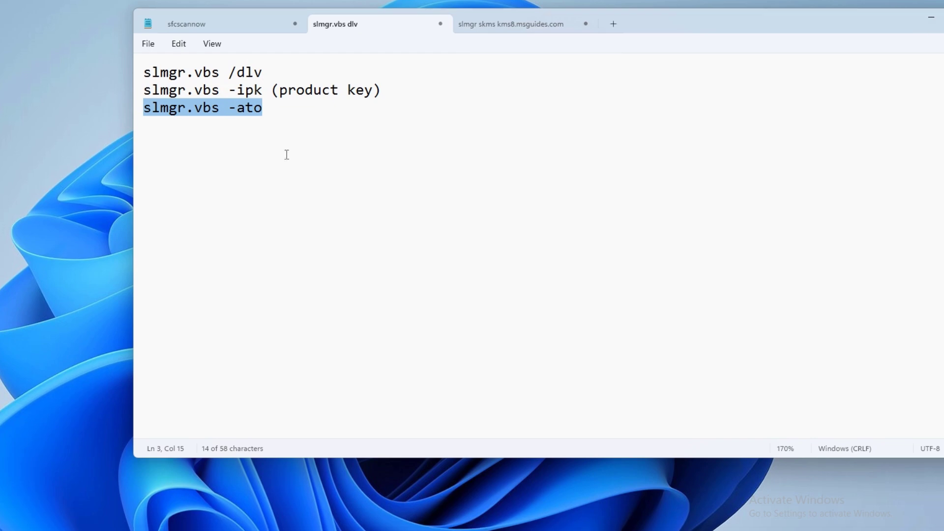
{"action": "left_click", "coordinate": [929, 24]}
{"action": "right_click", "coordinate": [241, 272]}
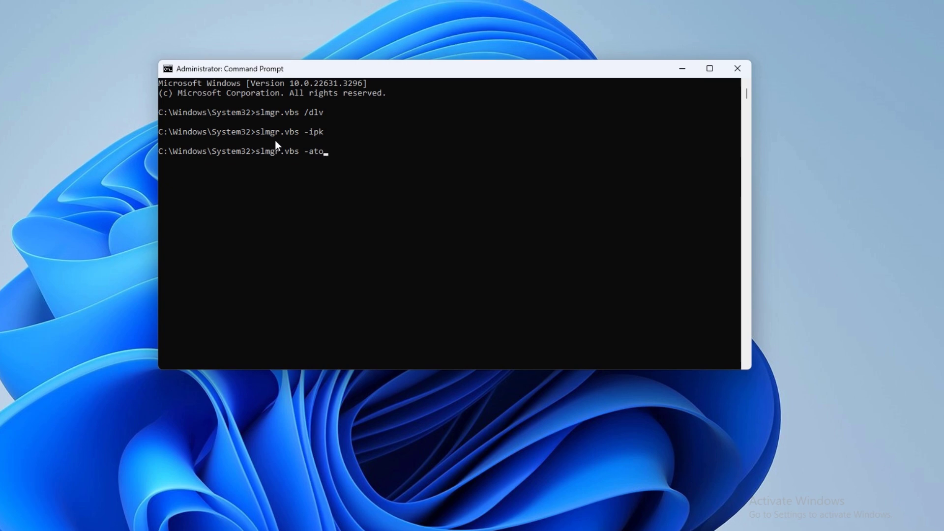
{"action": "key", "text": "Return"}
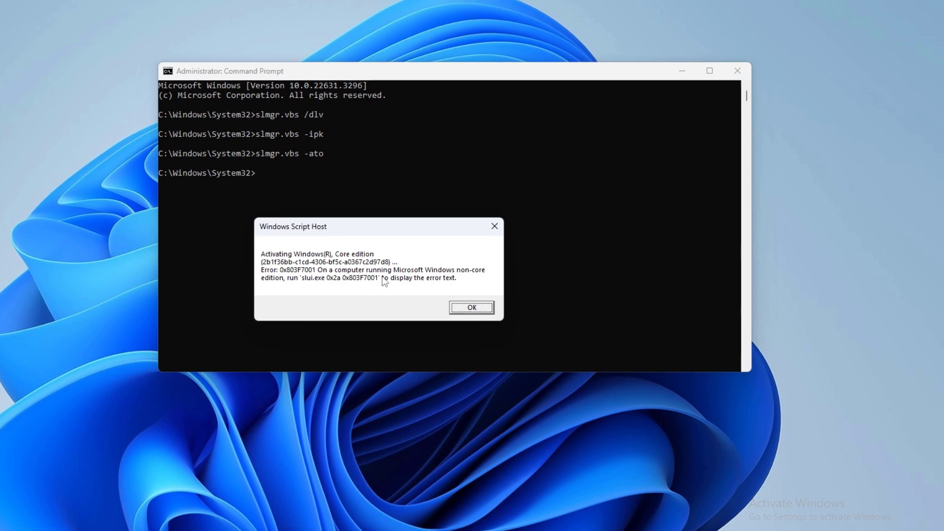
{"action": "left_click", "coordinate": [471, 308]}
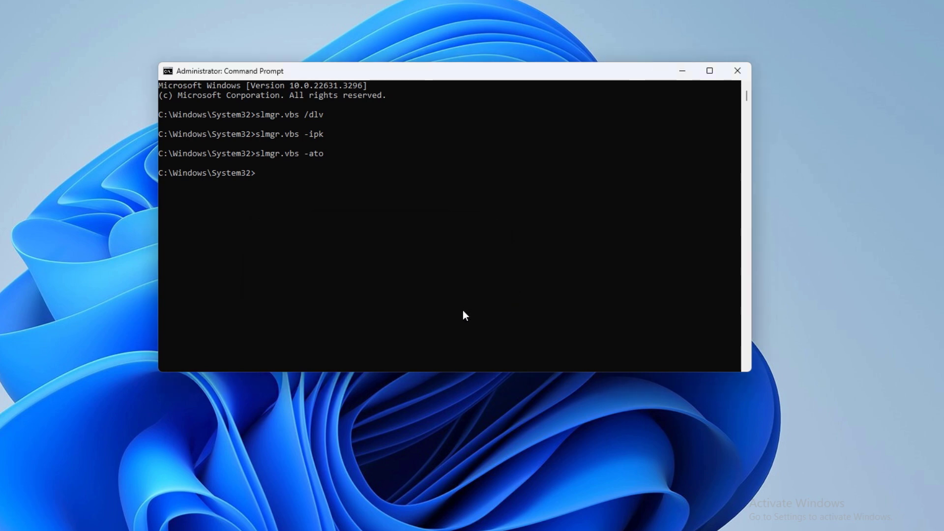
Close the console, open a fresh administrator Command Prompt from Search, and restore the notes
{"action": "left_click", "coordinate": [736, 71]}
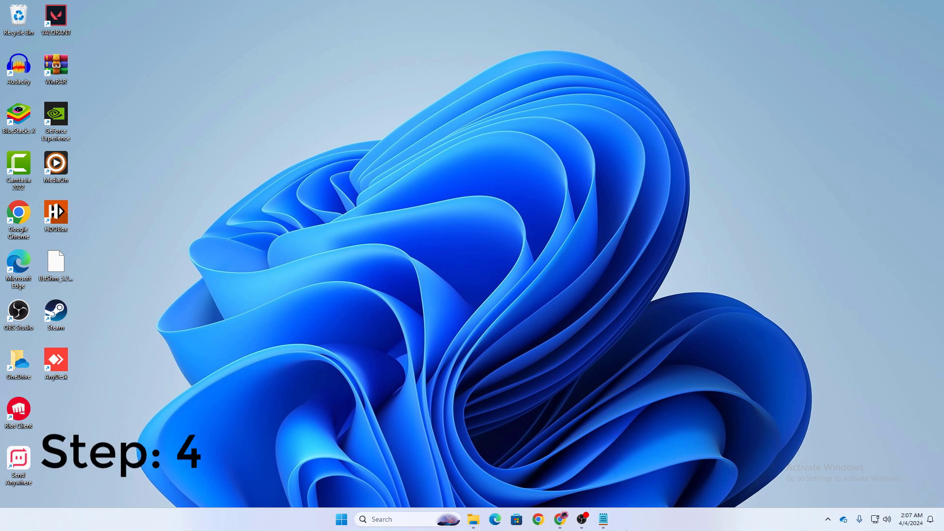
{"action": "left_click", "coordinate": [409, 516]}
{"action": "right_click", "coordinate": [408, 255]}
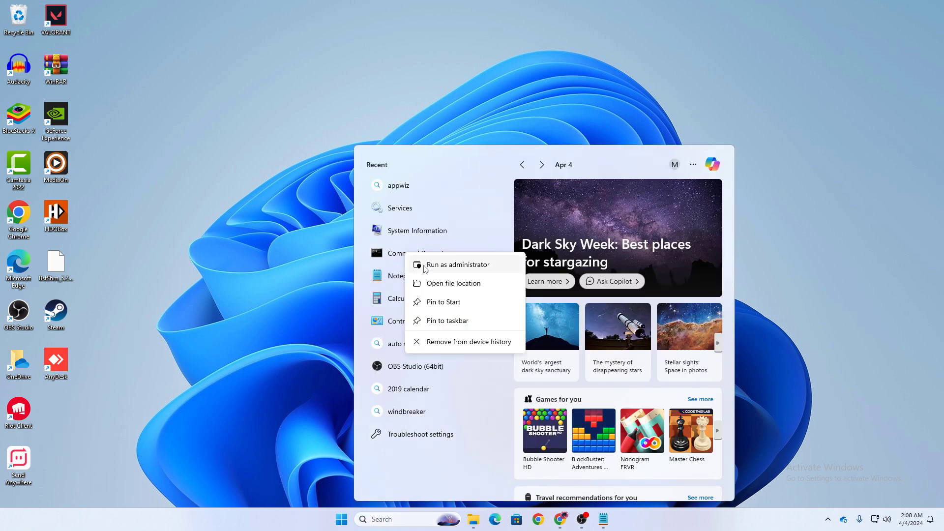
{"action": "left_click", "coordinate": [440, 270]}
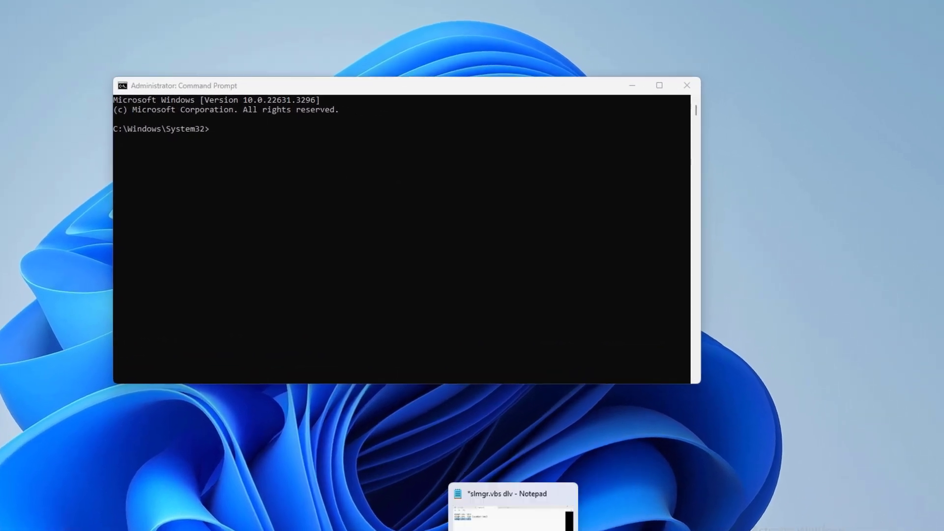
{"action": "left_click", "coordinate": [592, 520]}
Copy and run slmgr /skms kms8.msguides.com from the third notes tab, dismissing the confirmation
{"action": "left_click", "coordinate": [485, 59]}
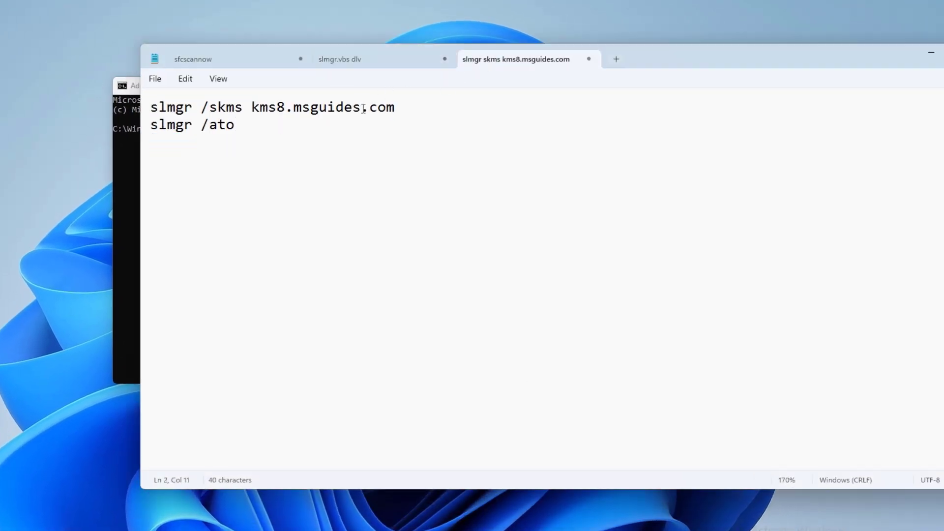
{"action": "triple_click", "coordinate": [384, 109]}
{"action": "right_click", "coordinate": [340, 108]}
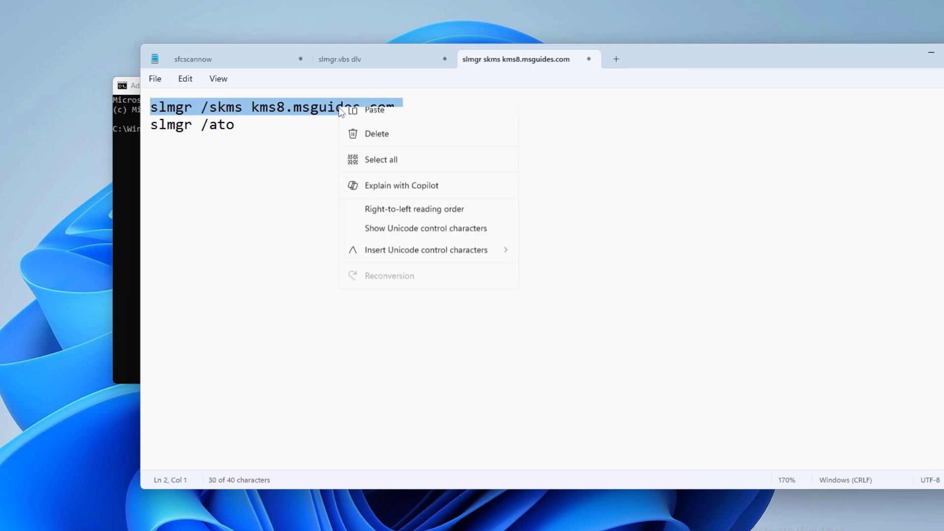
{"action": "left_click", "coordinate": [369, 180]}
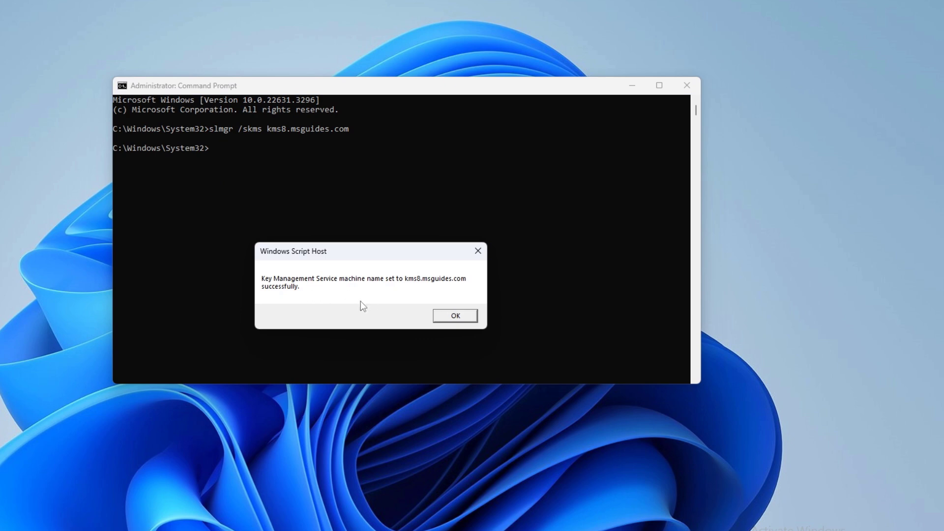
{"action": "left_click", "coordinate": [457, 319]}
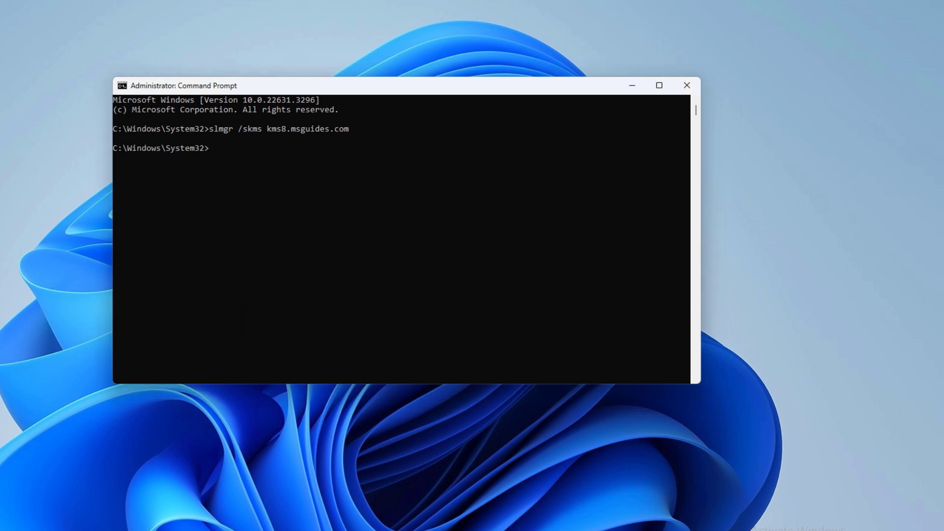
Copy the slmgr /ato line from the commands note in Notepad
{"action": "key", "text": "alt+Tab"}
{"action": "left_click_drag", "start_coordinate": [235, 126], "coordinate": [139, 136]}
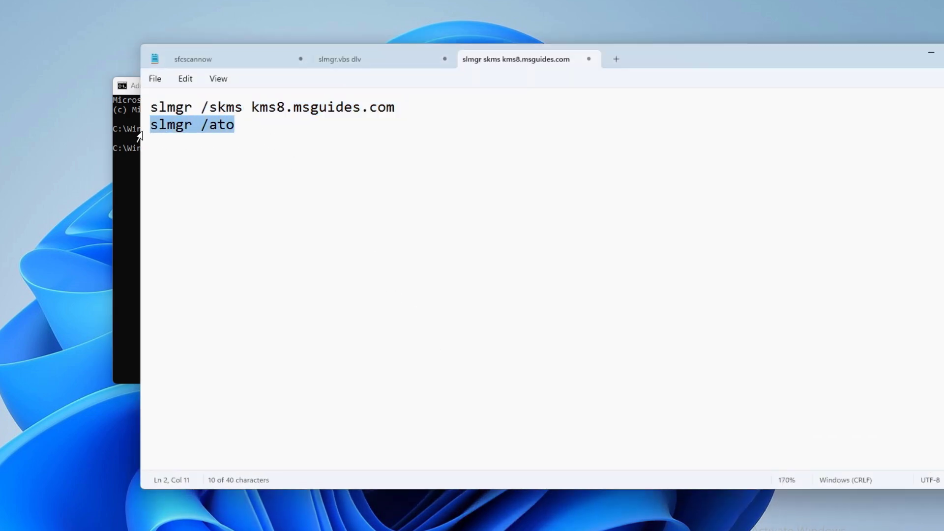
{"action": "right_click", "coordinate": [170, 127]}
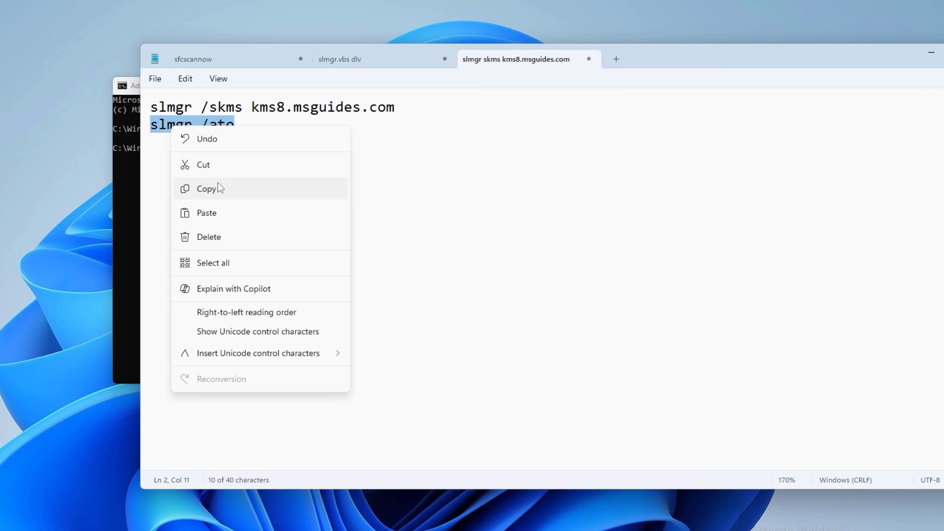
{"action": "left_click", "coordinate": [218, 188]}
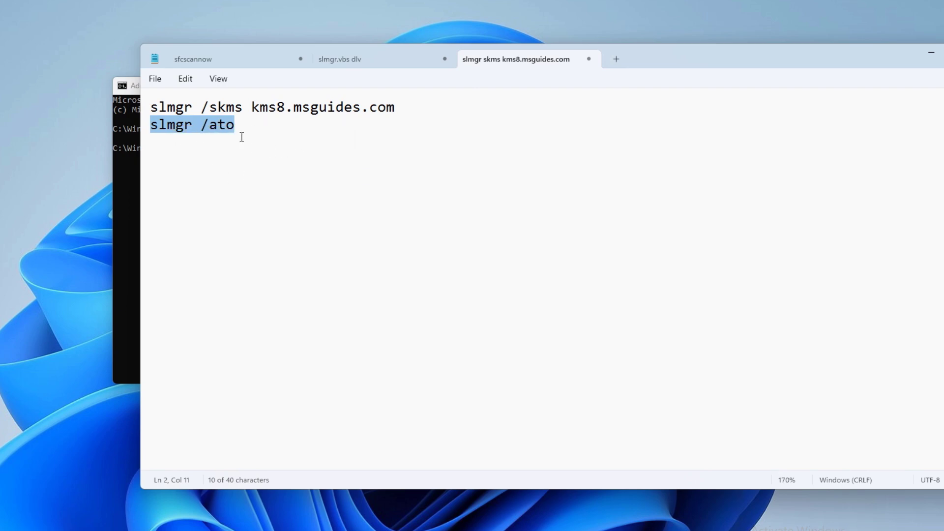
Paste and run slmgr /ato in Command Prompt, then dismiss the 0x803F7001 error
{"action": "left_click", "coordinate": [931, 52]}
{"action": "right_click", "coordinate": [222, 189]}
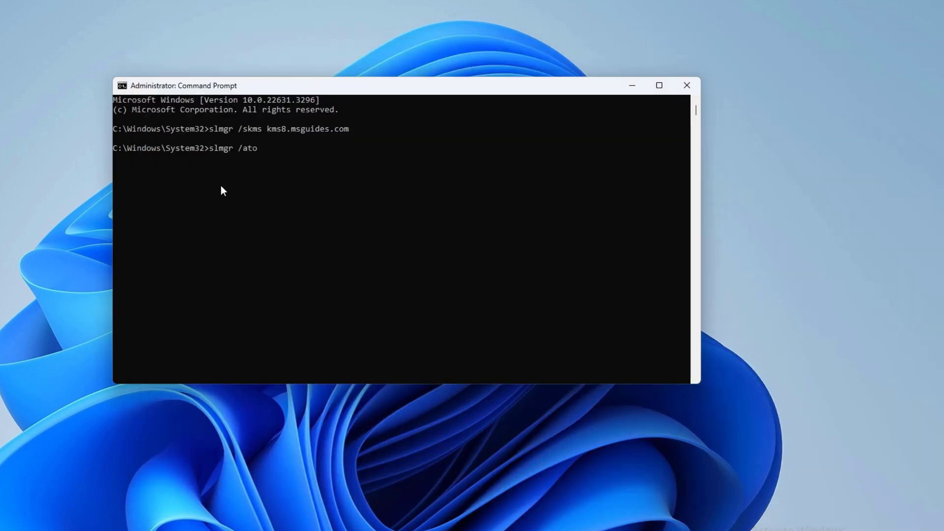
{"action": "key", "text": "Return"}
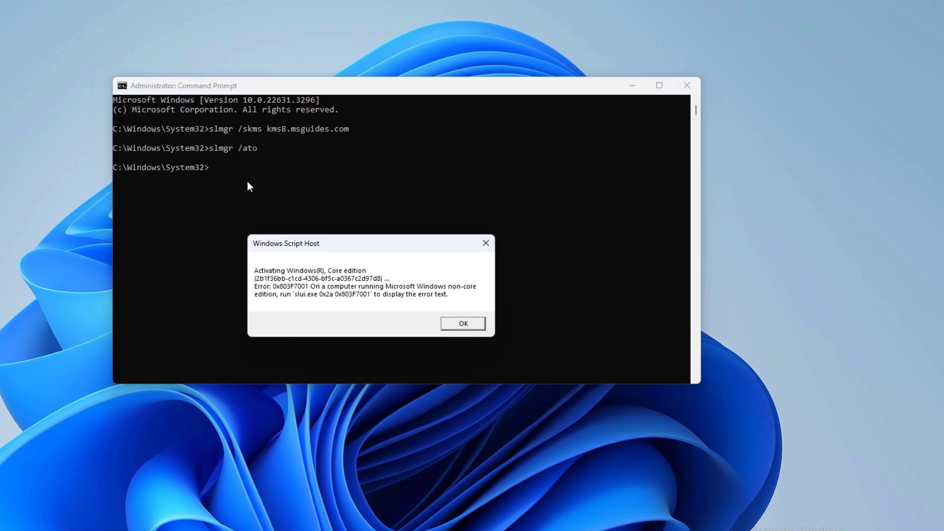
{"action": "left_click", "coordinate": [463, 323]}
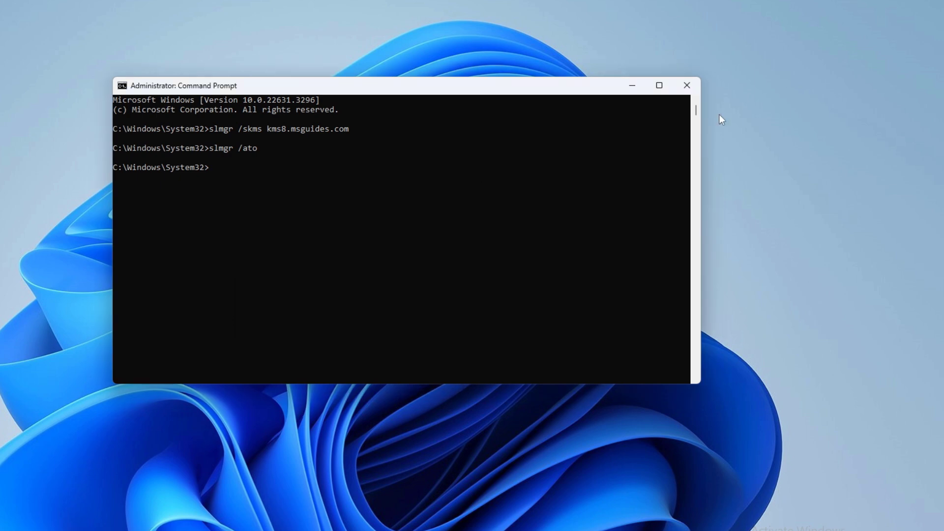